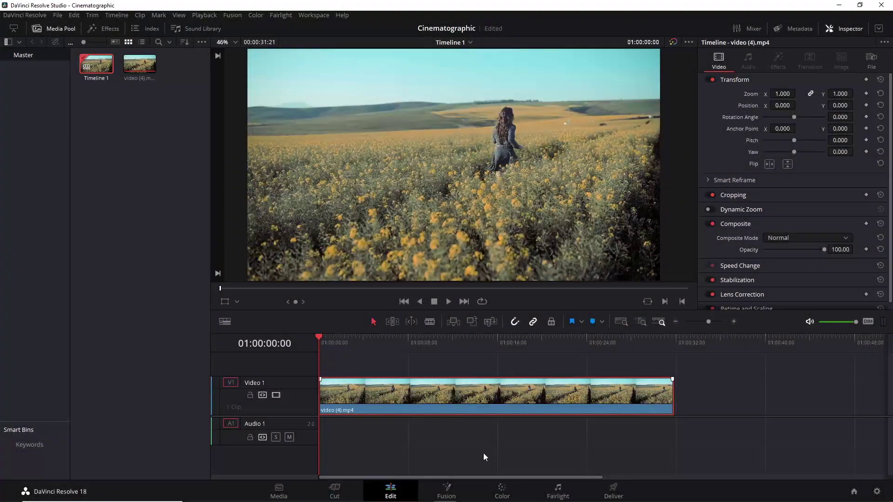
# On the Color page, add a new corrector node 02 to the node graph
pyautogui.click(501, 494)
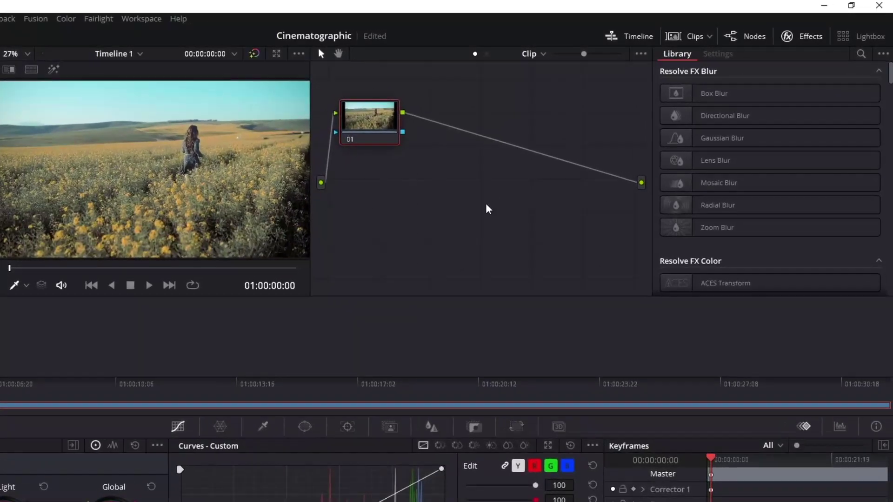
pyautogui.rightClick(488, 209)
pyautogui.moveTo(504, 225)
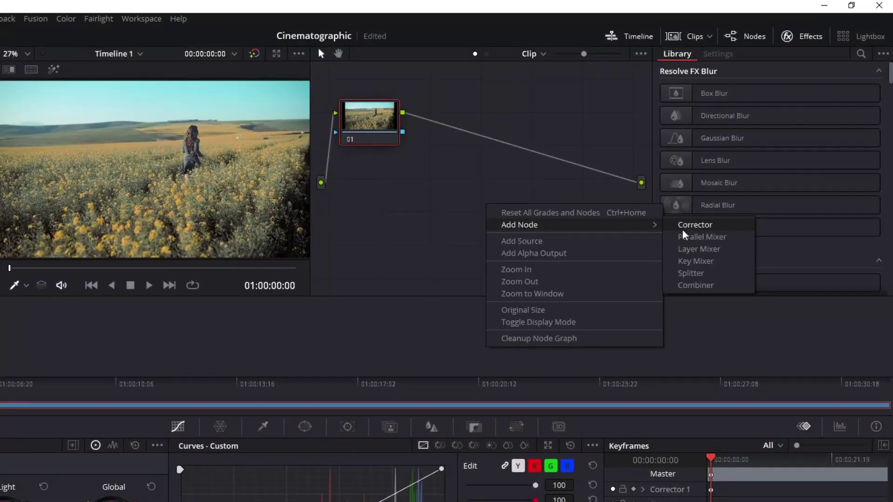
pyautogui.click(694, 227)
# Rewire the nodes so node 01 feeds node 02, which feeds the main output
pyautogui.moveTo(493, 201); pyautogui.dragTo(483, 114)
pyautogui.click(561, 160)
pyautogui.press('Delete')
pyautogui.moveTo(403, 113); pyautogui.dragTo(459, 113)
pyautogui.moveTo(527, 112); pyautogui.dragTo(641, 182)
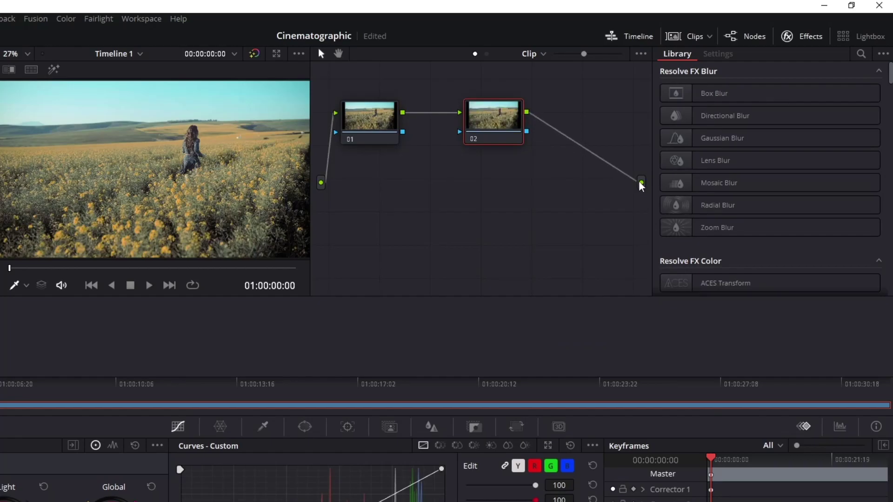
pyautogui.moveTo(503, 134); pyautogui.dragTo(500, 138)
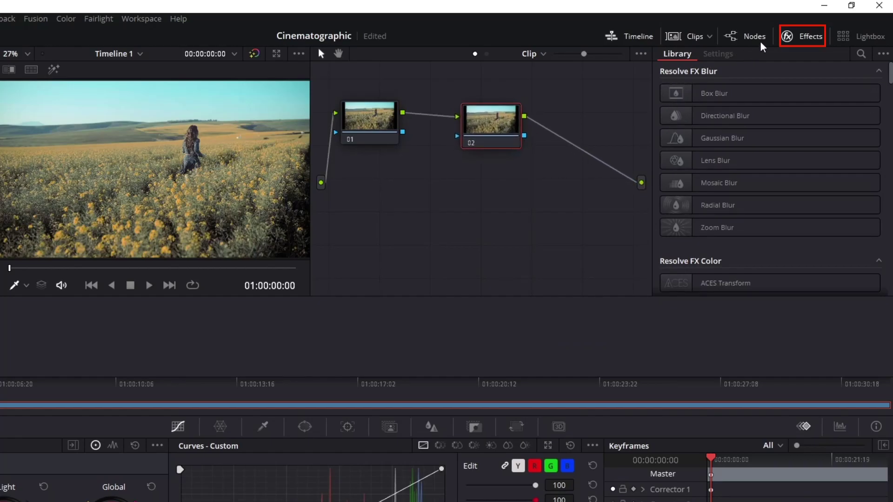
# Drag Color Space Transform from the Effects library's Resolve FX Color onto node 02
pyautogui.click(807, 41)
pyautogui.click(807, 40)
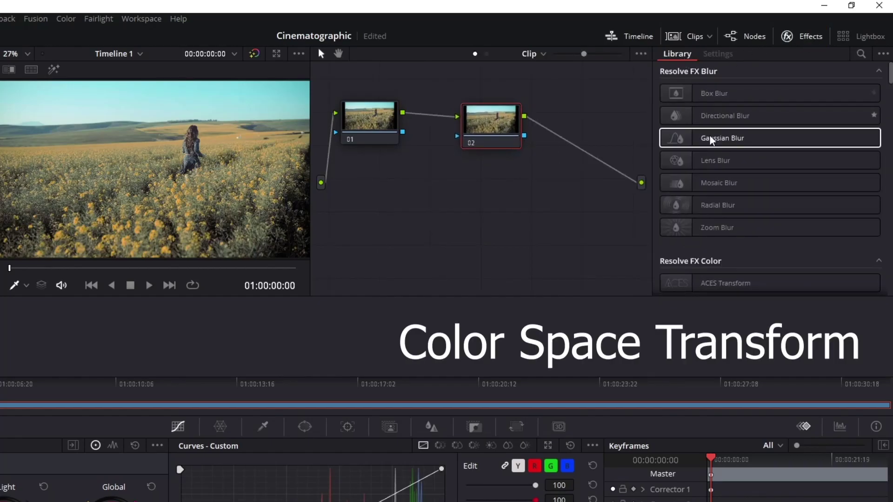
pyautogui.scroll(-3, 738, 140)
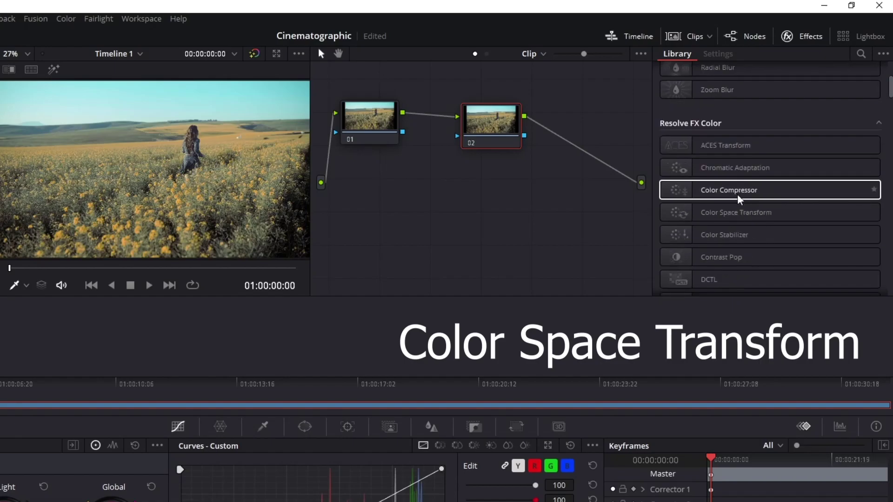
pyautogui.click(742, 218)
pyautogui.moveTo(742, 219); pyautogui.dragTo(493, 130)
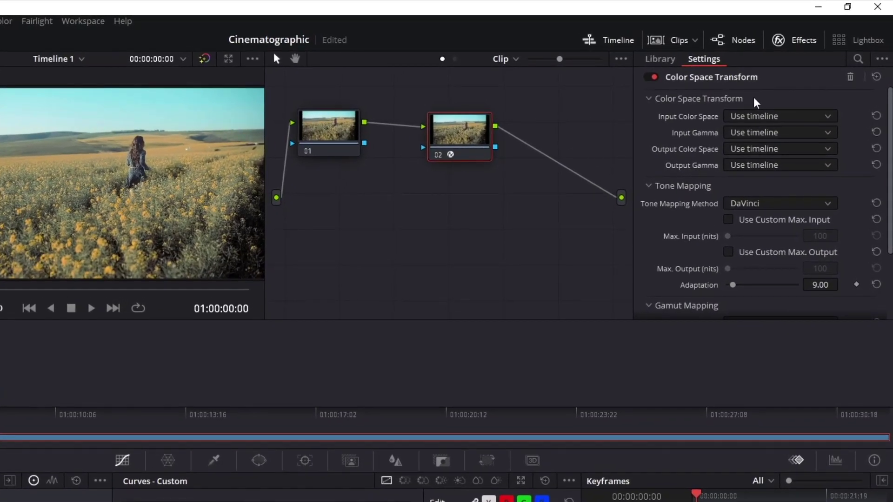
# Set the transform's input colour space to Blackmagic Design 4K Film Gen 3
pyautogui.click(804, 115)
pyautogui.scroll(-1, 779, 211)
pyautogui.click(779, 218)
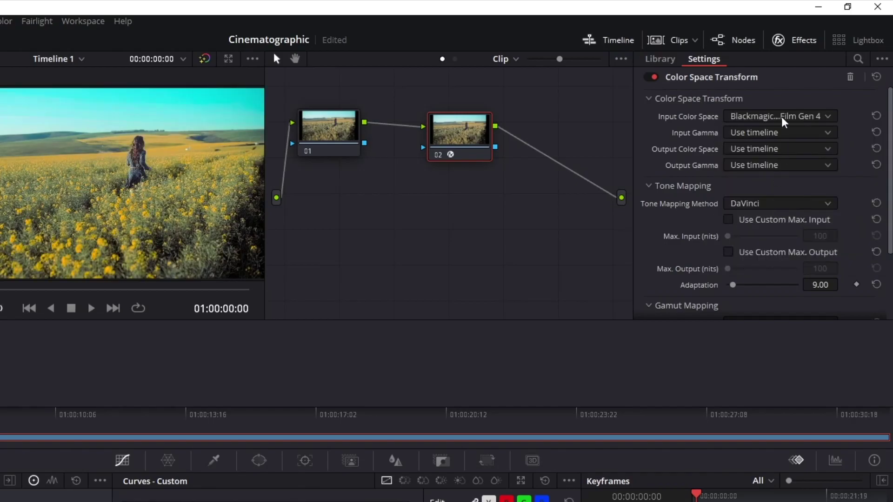
pyautogui.click(785, 119)
pyautogui.scroll(-2, 772, 218)
pyautogui.click(751, 217)
pyautogui.click(775, 120)
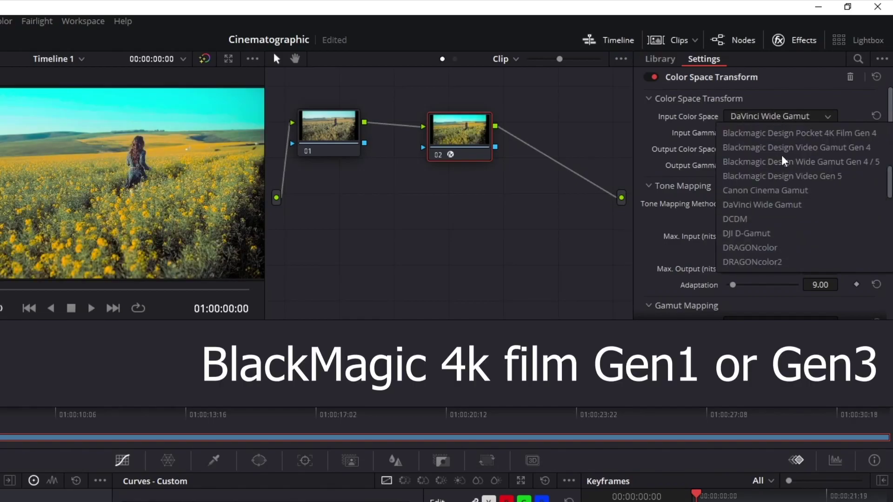
pyautogui.scroll(3, 785, 162)
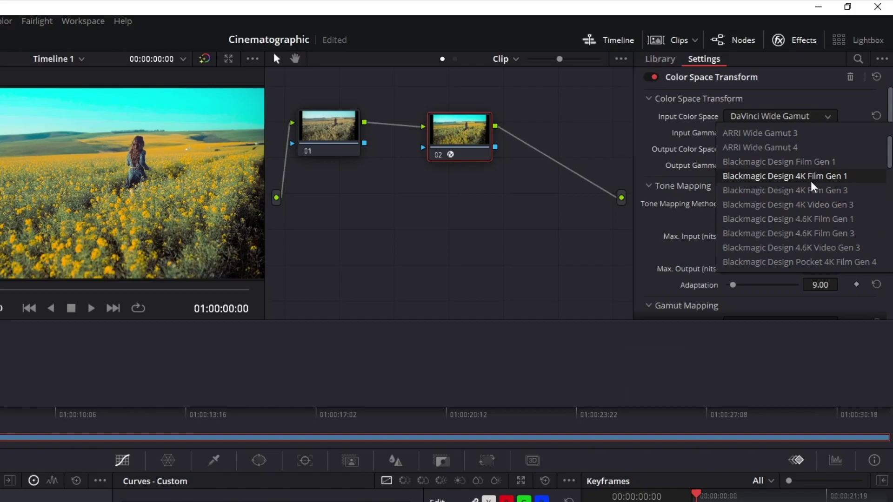
pyautogui.click(816, 192)
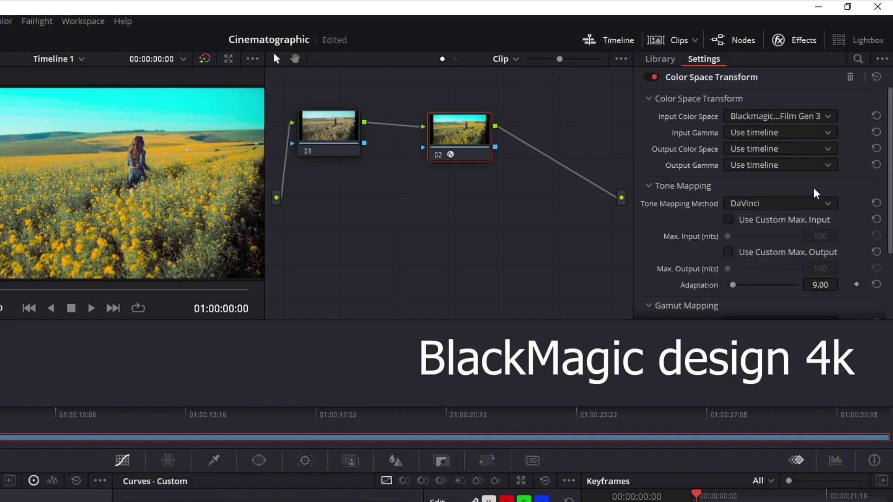
# Set the input gamma to Blackmagic Design 4K Film
pyautogui.click(782, 135)
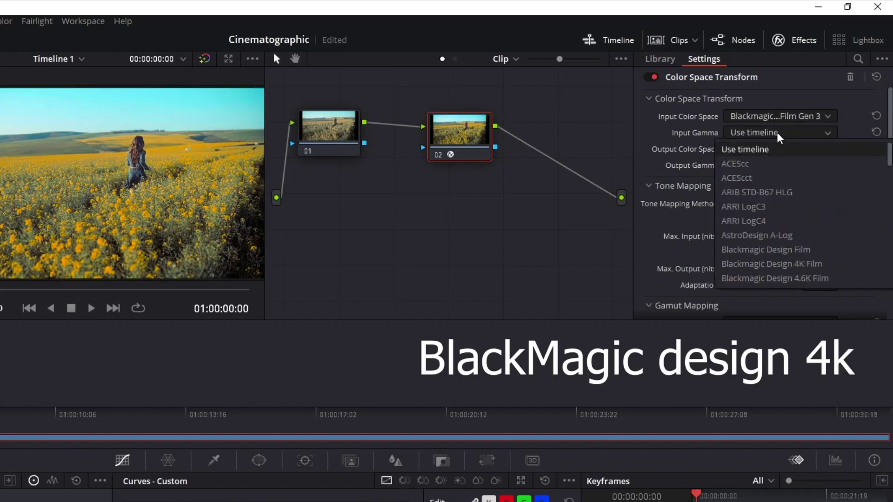
pyautogui.scroll(-2, 782, 200)
pyautogui.scroll(1, 785, 213)
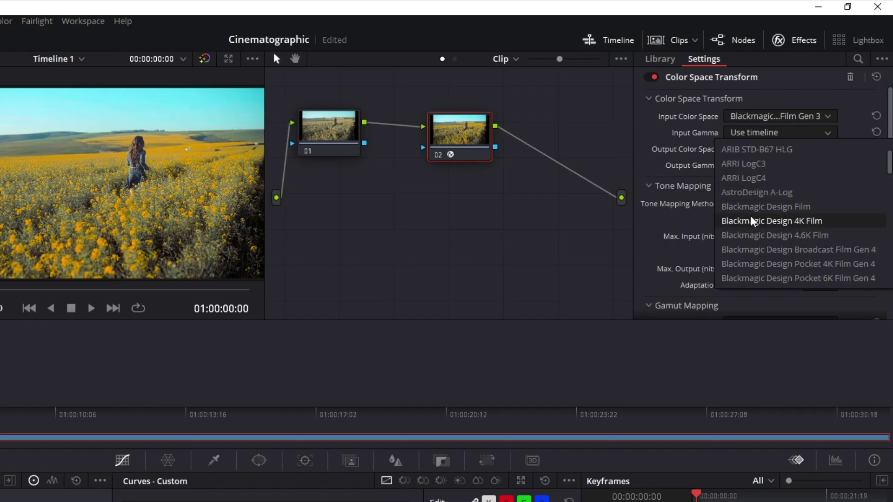
pyautogui.click(791, 224)
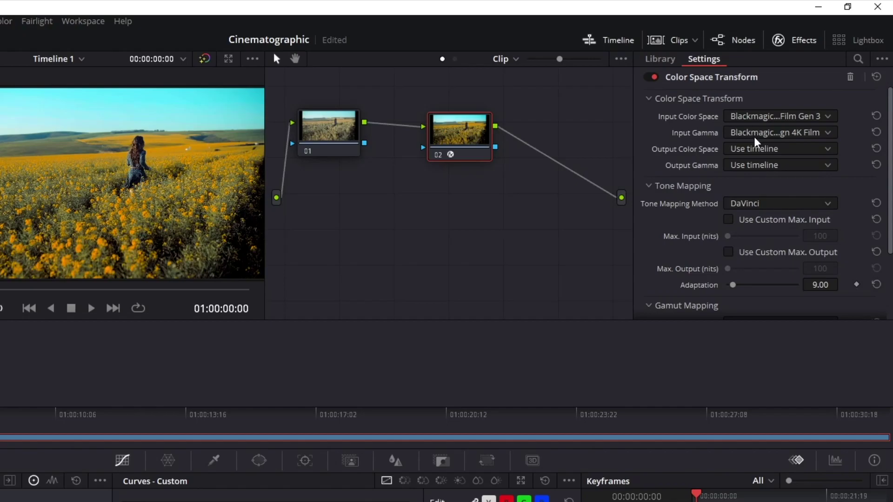
# Set the output colour space to Rec.709 and the output gamma to Cineon Film Log
pyautogui.click(776, 150)
pyautogui.scroll(-5, 772, 214)
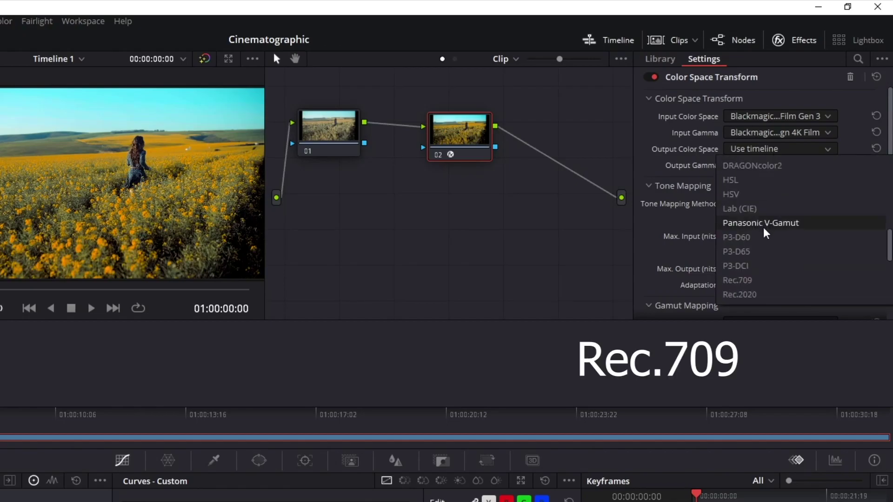
pyautogui.scroll(-3, 763, 231)
pyautogui.click(751, 199)
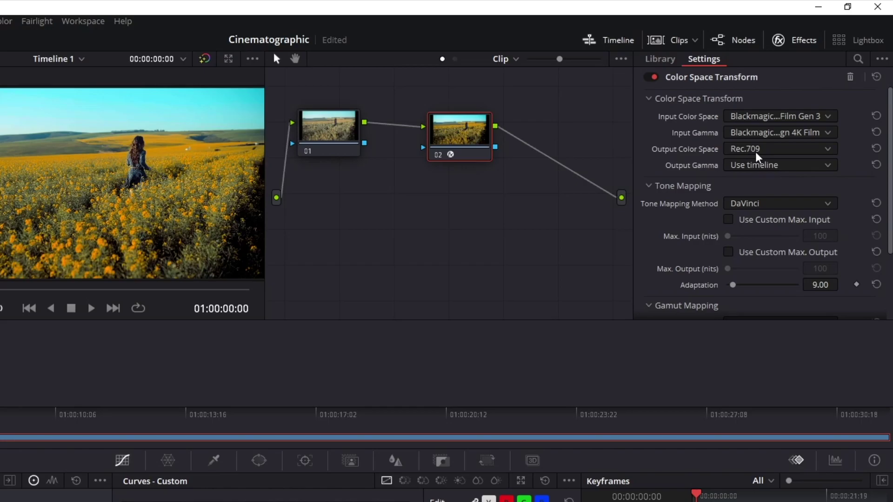
pyautogui.click(806, 168)
pyautogui.scroll(-3, 762, 228)
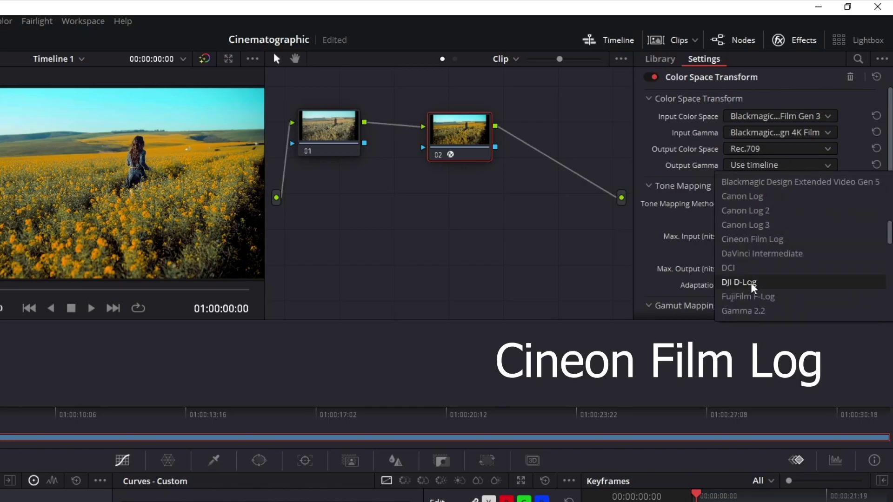
pyautogui.click(756, 240)
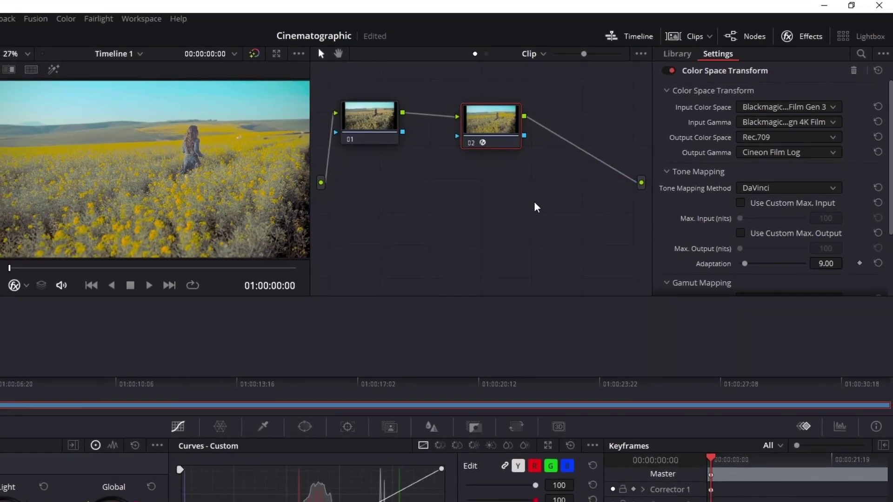
# Add corrector node 03 and chain it between node 02 and the output
pyautogui.rightClick(502, 197)
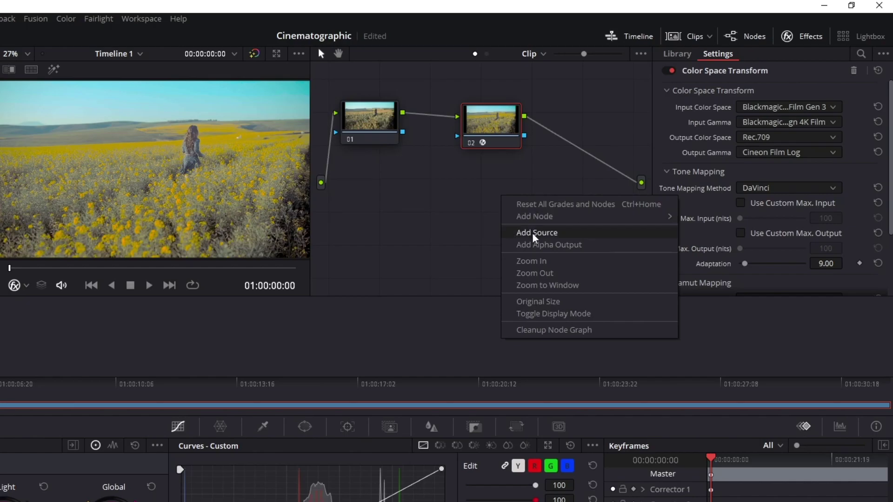
pyautogui.moveTo(535, 217)
pyautogui.click(707, 217)
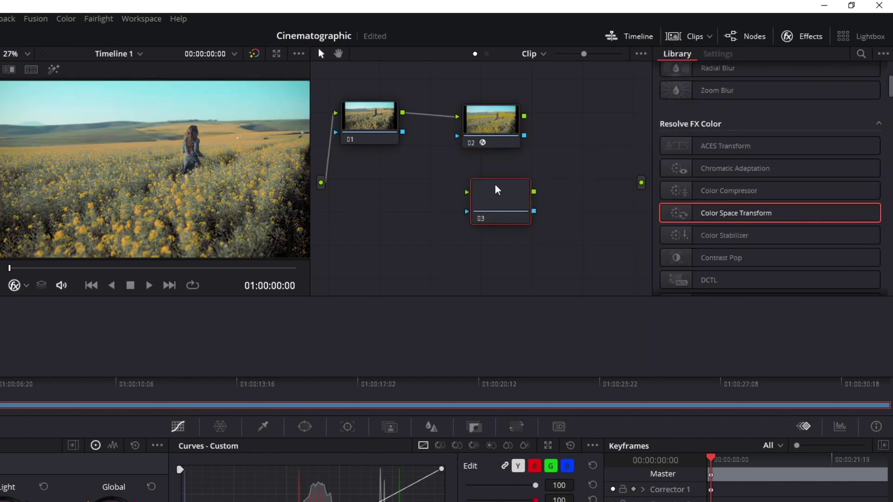
pyautogui.moveTo(494, 190); pyautogui.dragTo(578, 119)
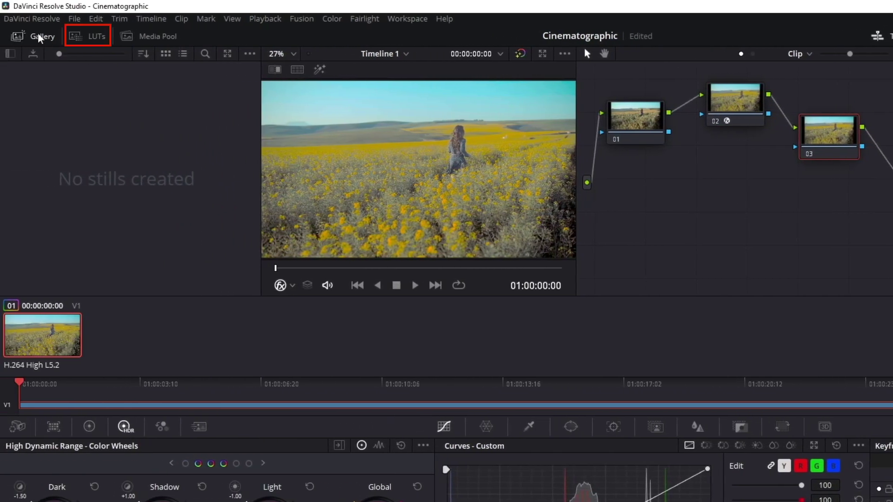
# Apply the Film Looks LUT Rec709 Kodak 2383 D60 to node 03, then close the LUT browser
pyautogui.click(99, 39)
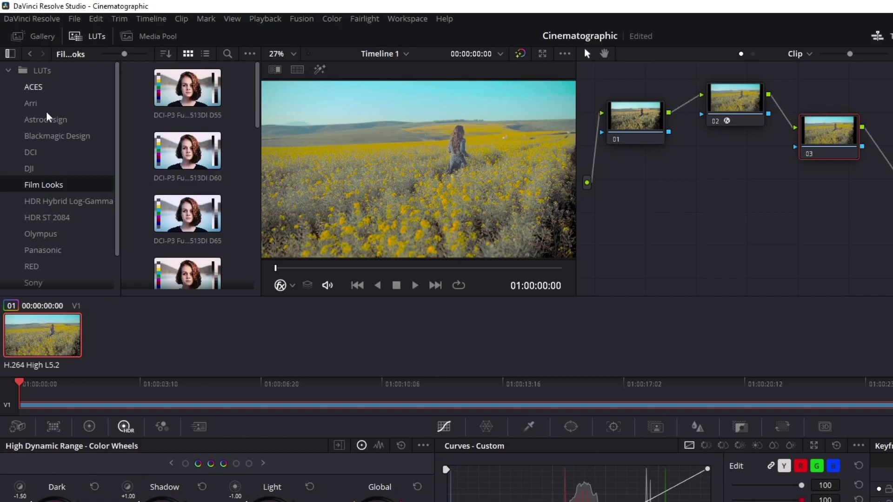
pyautogui.moveTo(258, 99); pyautogui.dragTo(251, 273)
pyautogui.moveTo(188, 181); pyautogui.dragTo(835, 142)
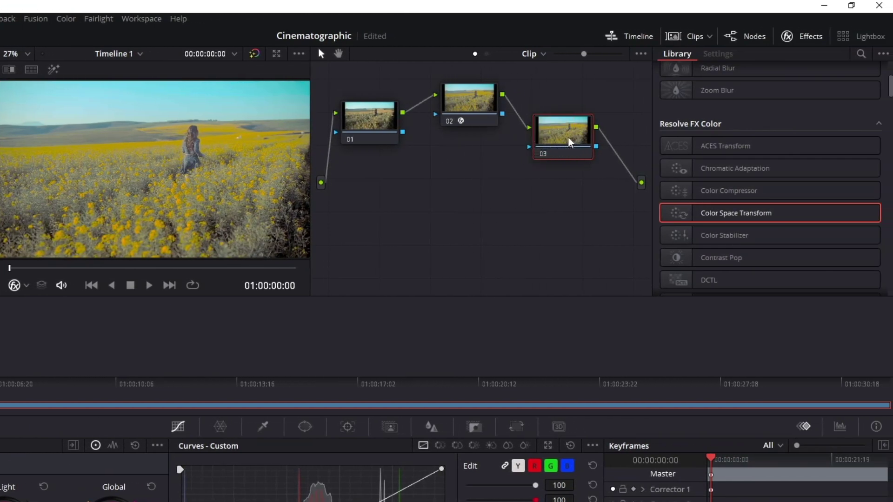
pyautogui.moveTo(570, 142); pyautogui.dragTo(570, 142)
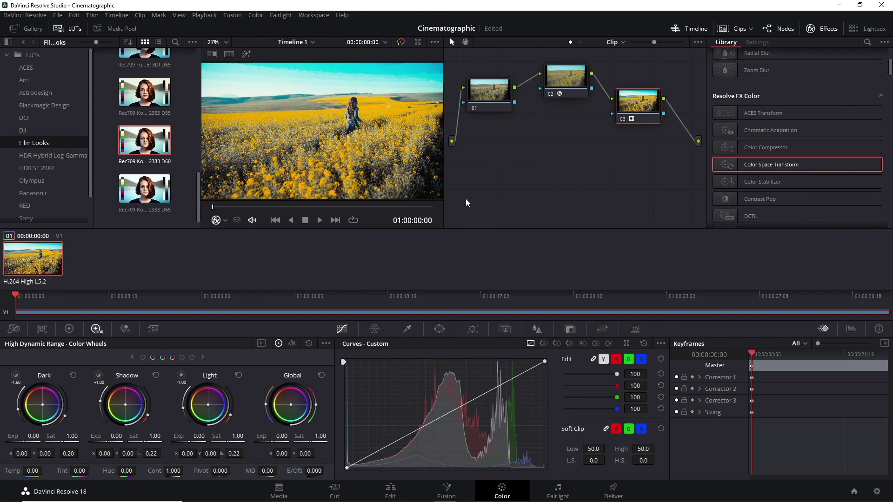
pyautogui.click(67, 30)
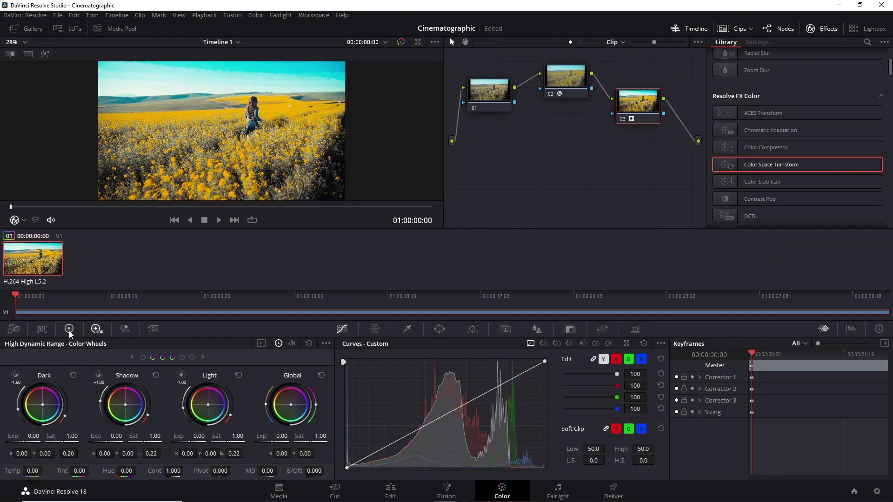
# On node 03's Primaries wheels, shift gain balance (blue 0.93), lower contrast, and add a lowered midtone curve point
pyautogui.click(69, 330)
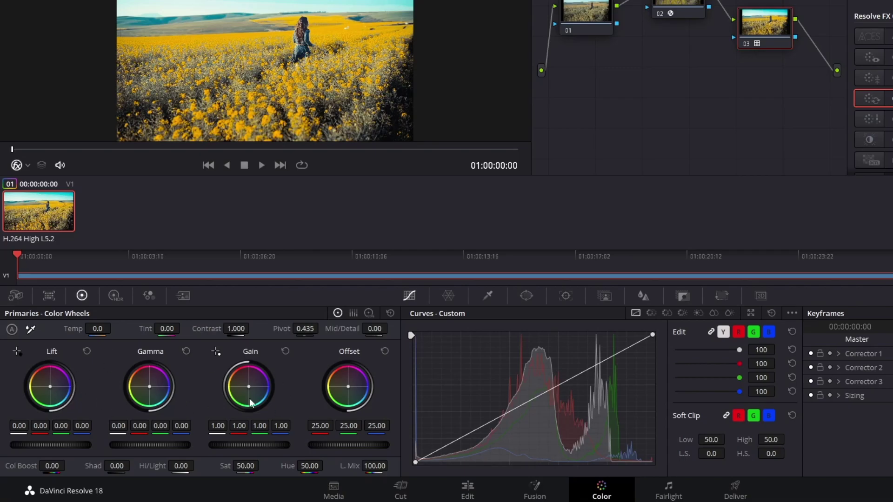
pyautogui.moveTo(250, 386); pyautogui.dragTo(252, 385)
pyautogui.moveTo(255, 386); pyautogui.dragTo(248, 386)
pyautogui.moveTo(236, 328)
pyautogui.mouseDown()
pyautogui.moveTo(251, 328)
pyautogui.moveTo(218, 329)
pyautogui.moveTo(241, 329)
pyautogui.mouseUp()
pyautogui.moveTo(538, 398)
pyautogui.mouseDown()
pyautogui.moveTo(521, 384)
pyautogui.moveTo(538, 403)
pyautogui.mouseUp()
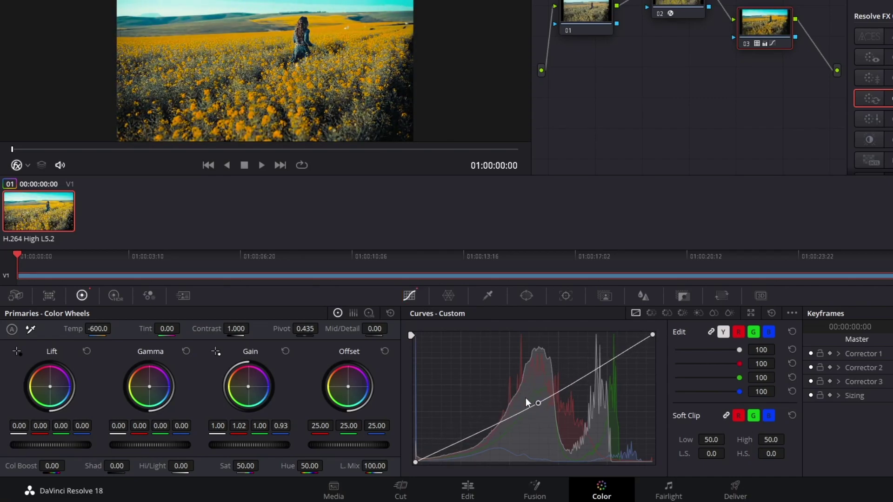
# In the HDR wheels, widen the Dark zone and warm the Dark, Shadow and Light balances
pyautogui.click(115, 296)
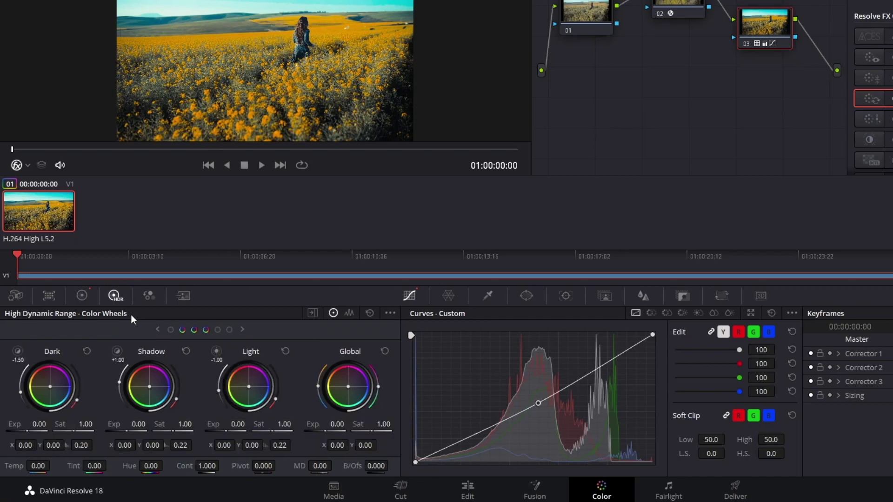
pyautogui.moveTo(77, 397); pyautogui.dragTo(80, 381)
pyautogui.moveTo(50, 387); pyautogui.dragTo(51, 387)
pyautogui.moveTo(150, 386); pyautogui.dragTo(152, 385)
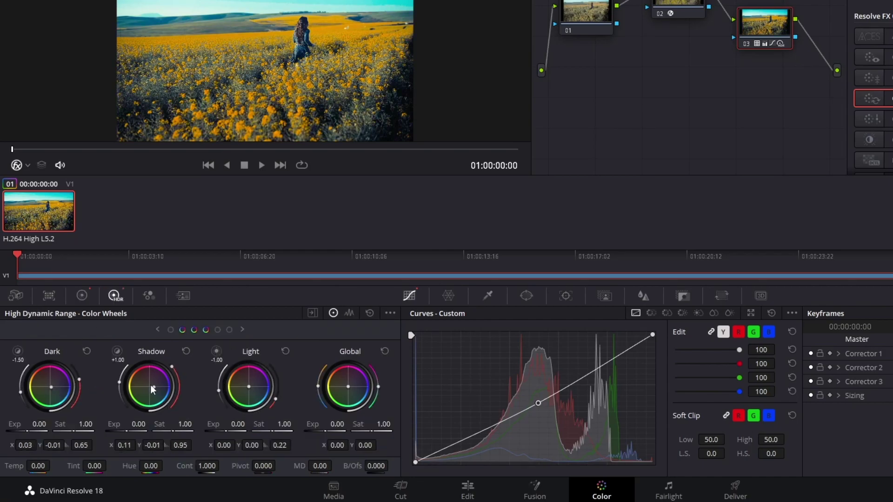
pyautogui.moveTo(150, 384); pyautogui.dragTo(153, 384)
pyautogui.moveTo(249, 387); pyautogui.dragTo(250, 385)
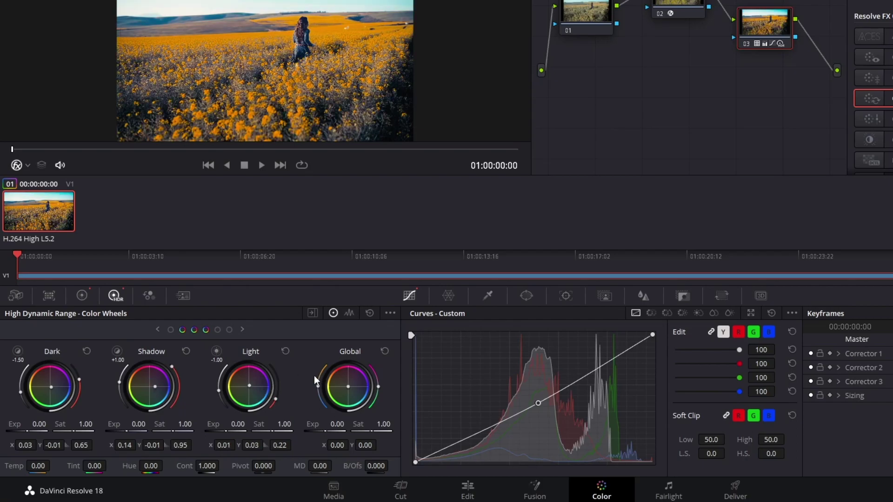
# Set global Temp 272.58, Tint -12.44 and saturation 1.29, then review the clip on the Edit page
pyautogui.moveTo(317, 387); pyautogui.dragTo(318, 388)
pyautogui.moveTo(377, 384); pyautogui.dragTo(376, 386)
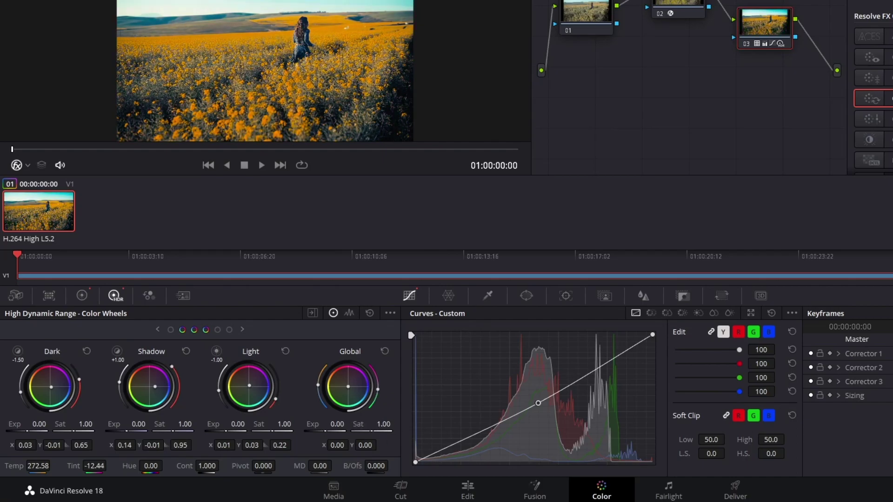
pyautogui.moveTo(383, 424); pyautogui.dragTo(368, 424)
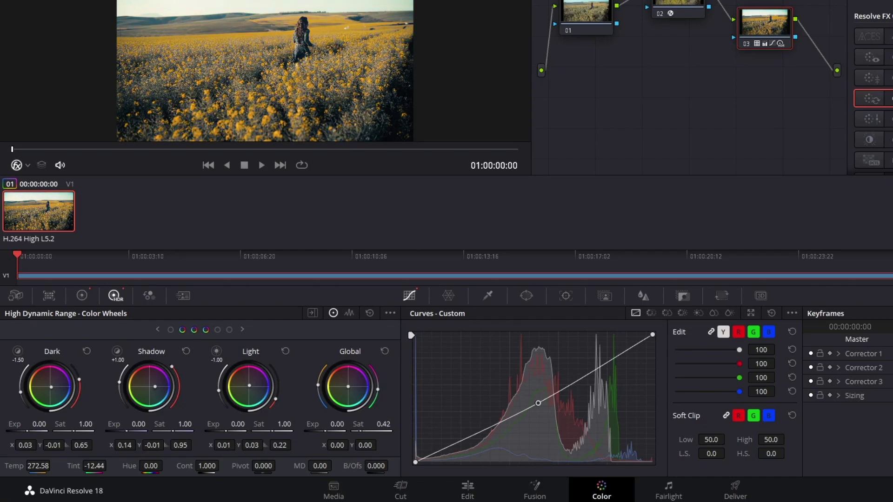
pyautogui.moveTo(383, 424); pyautogui.dragTo(399, 424)
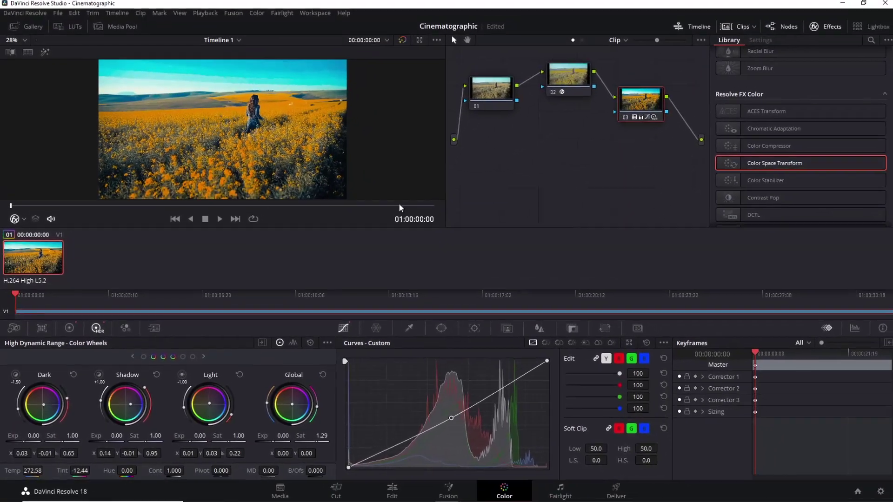
pyautogui.click(390, 490)
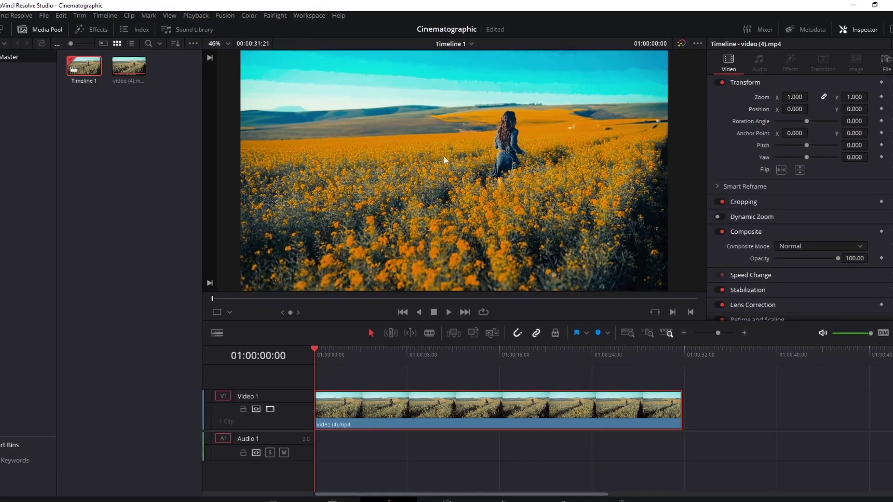